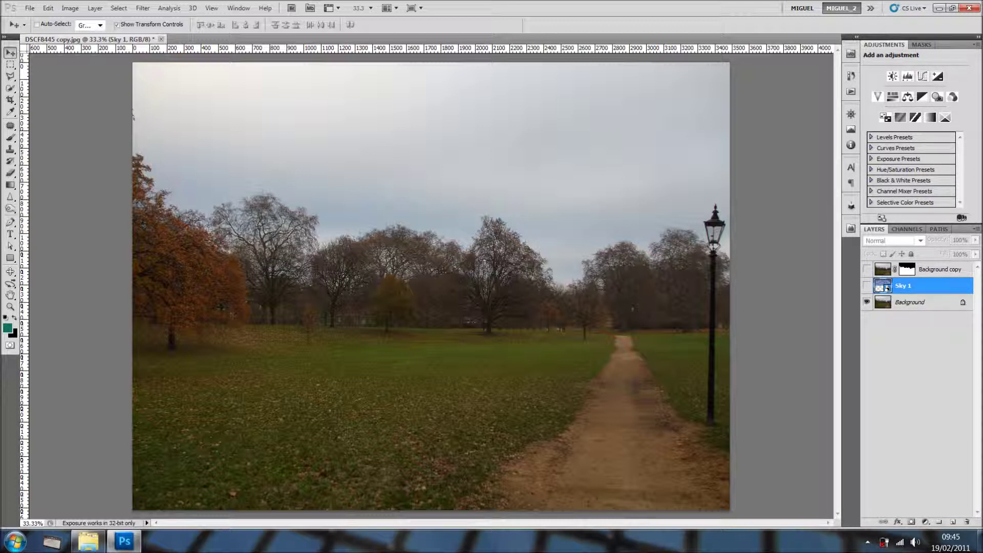
Show the Sky 1 layer and apply an Offset filter of about 1600 pixels horizontally to the right with Wrap Around.
{"action": "left_click", "coordinate": [866, 285]}
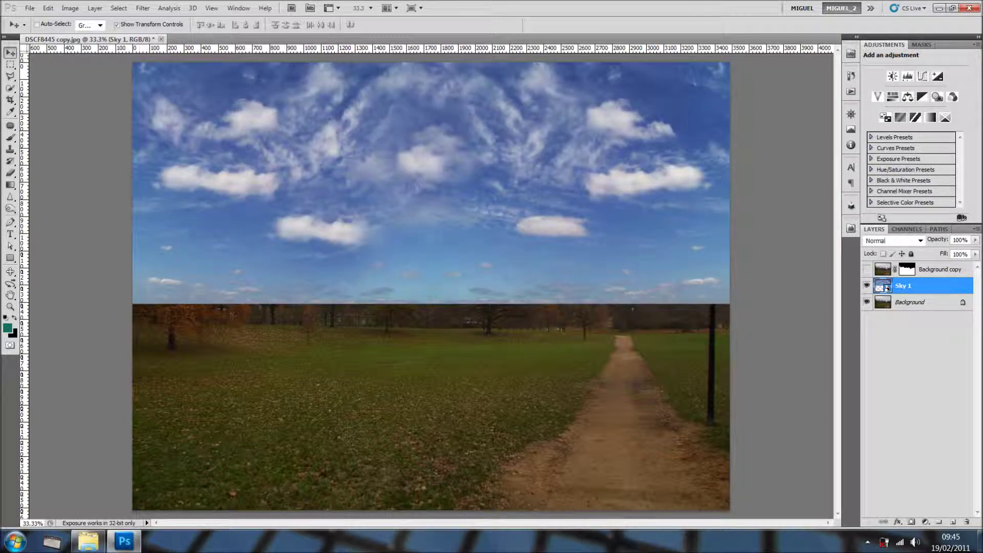
{"action": "left_click", "coordinate": [142, 8]}
{"action": "mouse_move", "coordinate": [155, 261]}
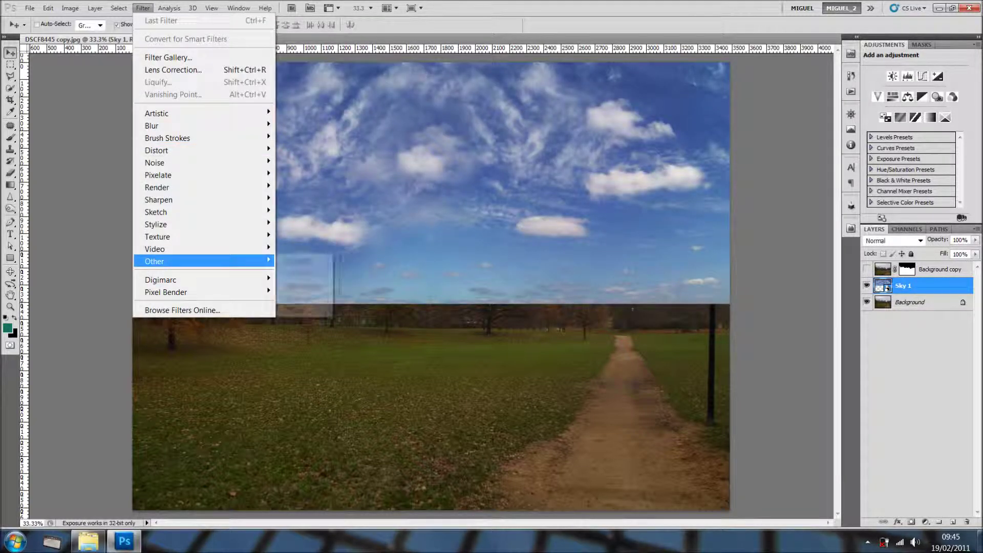
{"action": "left_click", "coordinate": [299, 310]}
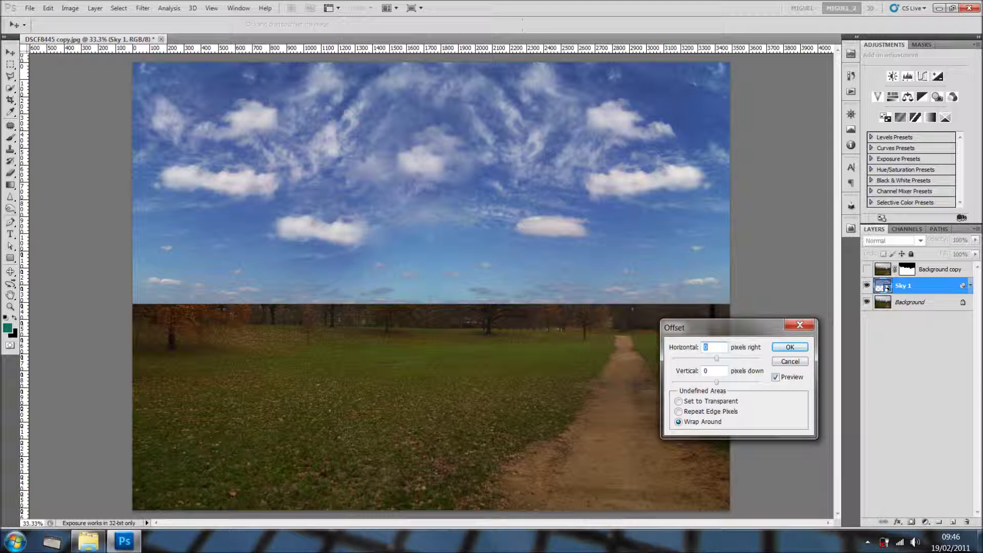
{"action": "left_click_drag", "start_coordinate": [716, 359], "coordinate": [729, 359]}
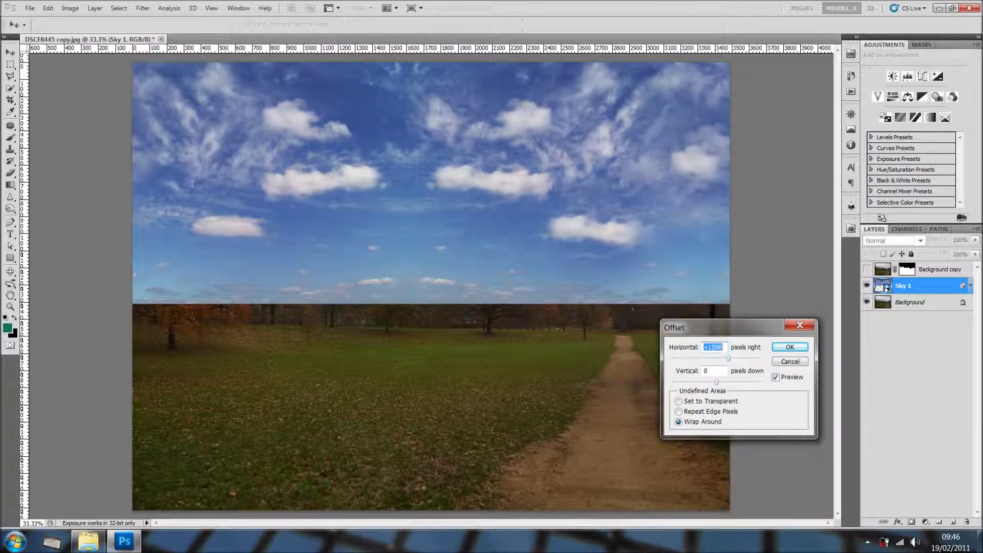
{"action": "key", "text": "Up"}
{"action": "key", "text": "Up"}
{"action": "key", "text": "Up"}
{"action": "key", "text": "Up"}
{"action": "left_click", "coordinate": [790, 347]}
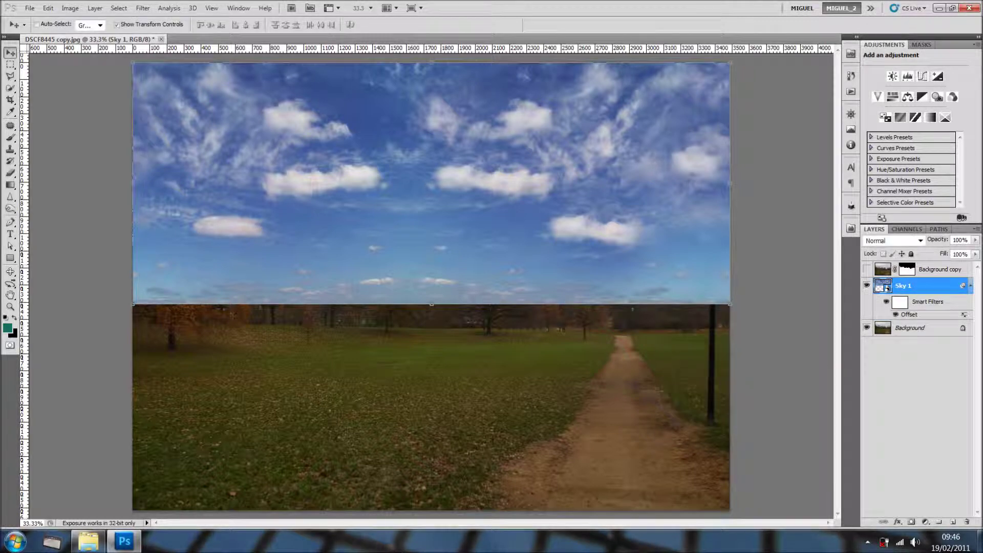
Pick the Clone Stamp tool and rasterize the Sky 1 smart object layer.
{"action": "scroll", "coordinate": [521, 224], "scroll_direction": "up", "scroll_amount": 2}
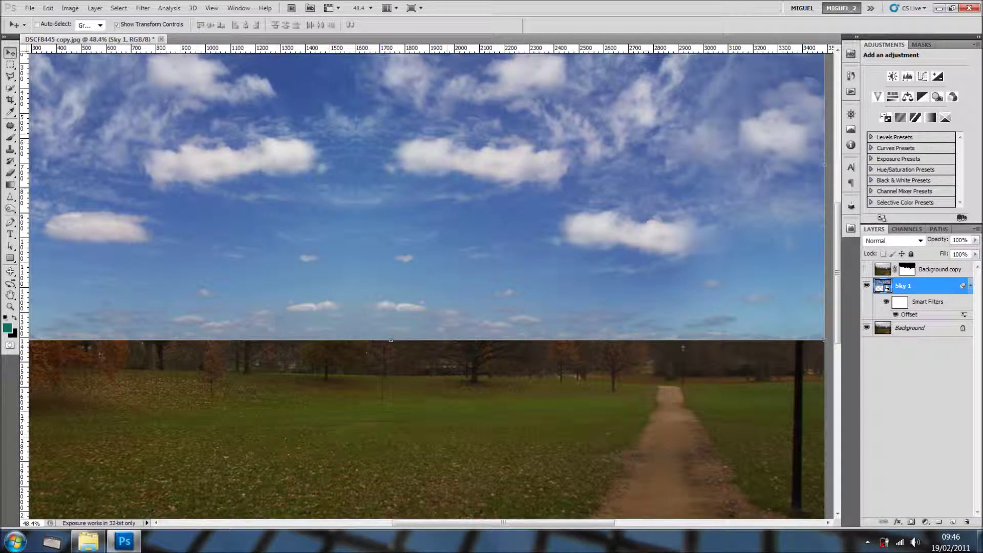
{"action": "left_click_drag", "start_coordinate": [518, 268], "coordinate": [544, 380]}
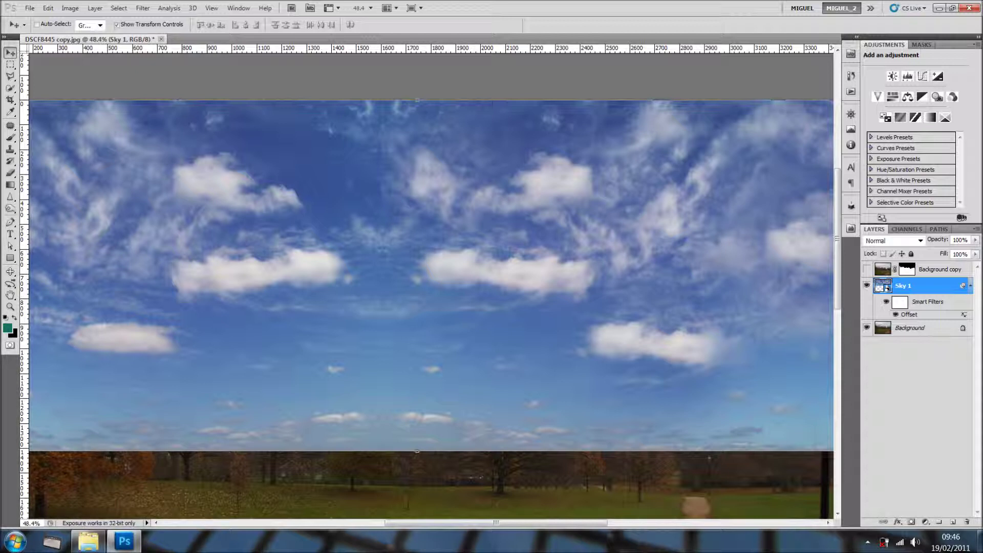
{"action": "left_click", "coordinate": [10, 150]}
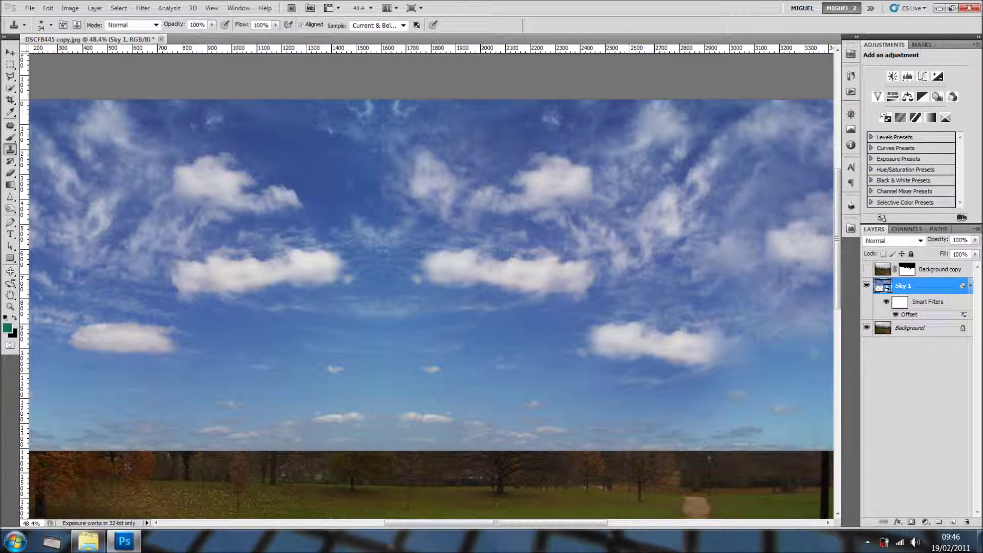
{"action": "right_click", "coordinate": [903, 286]}
{"action": "left_click", "coordinate": [839, 354]}
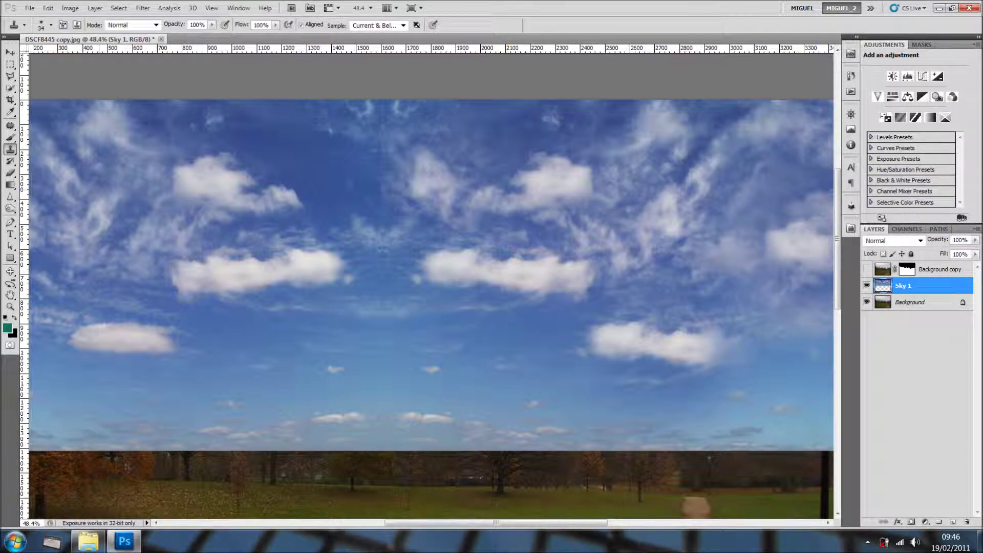
Set the Clone Stamp brush size to 147 px, keeping the hardness at 0%.
{"action": "right_click", "coordinate": [355, 277]}
{"action": "left_click_drag", "start_coordinate": [384, 299], "coordinate": [400, 299]}
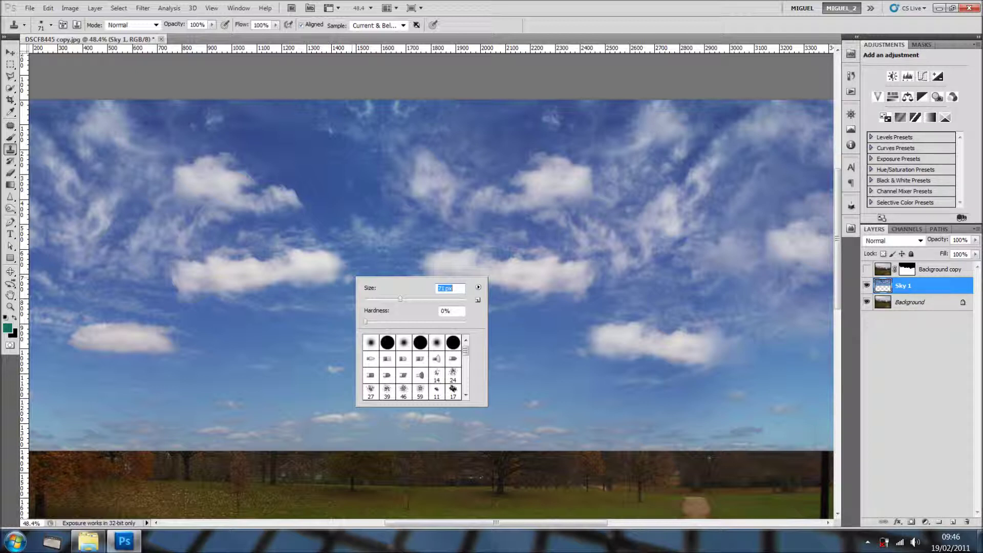
{"action": "left_click_drag", "start_coordinate": [400, 298], "coordinate": [408, 299]}
{"action": "type", "text": "147"}
{"action": "key", "text": "Return"}
{"action": "key", "text": "Return"}
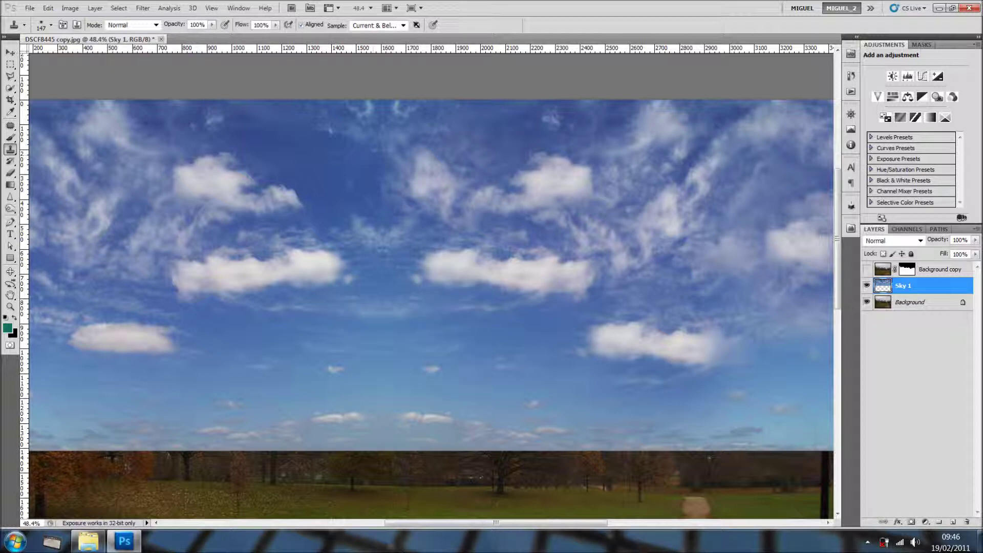
Clone nearby sky over the vertical mirror seam in the middle of the Sky 1 layer, from the upper clouds down to the horizon.
{"action": "left_click_drag", "start_coordinate": [389, 220], "coordinate": [377, 275]}
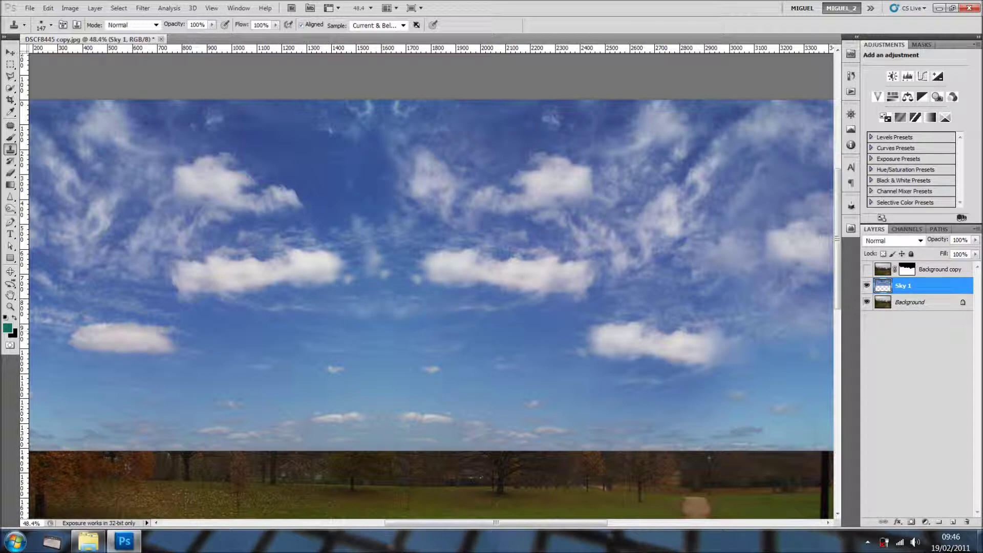
{"action": "left_click_drag", "start_coordinate": [379, 335], "coordinate": [379, 417]}
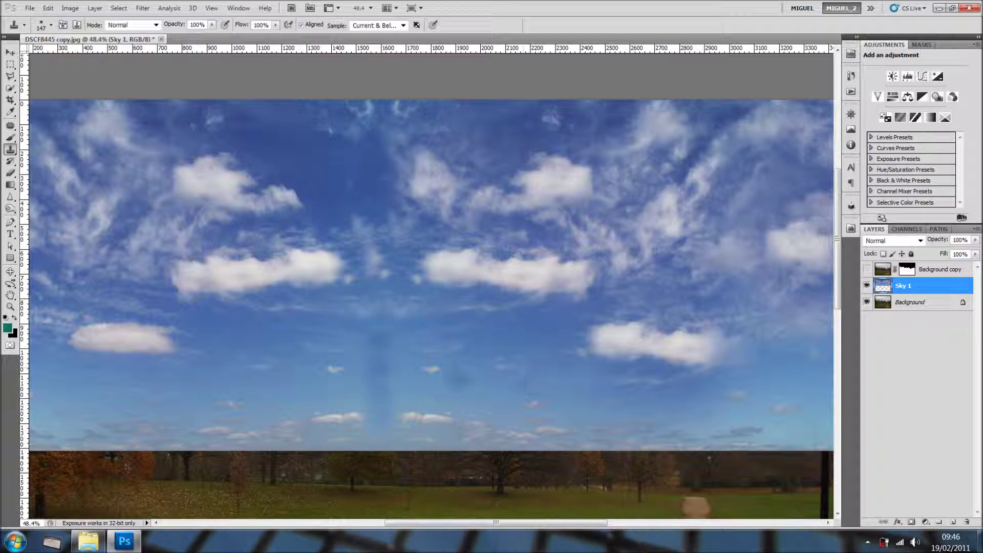
{"action": "left_click_drag", "start_coordinate": [376, 355], "coordinate": [374, 417]}
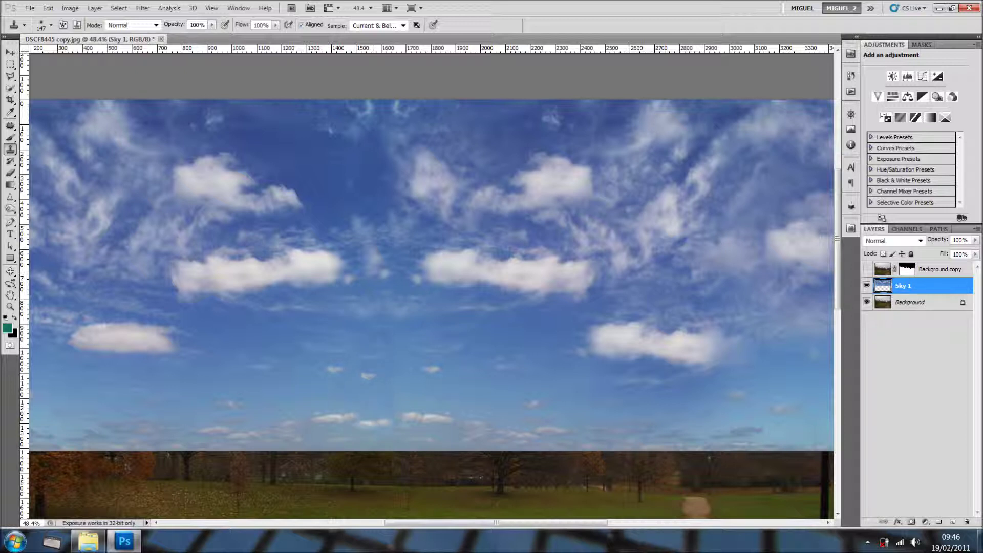
{"action": "left_click_drag", "start_coordinate": [407, 367], "coordinate": [409, 403]}
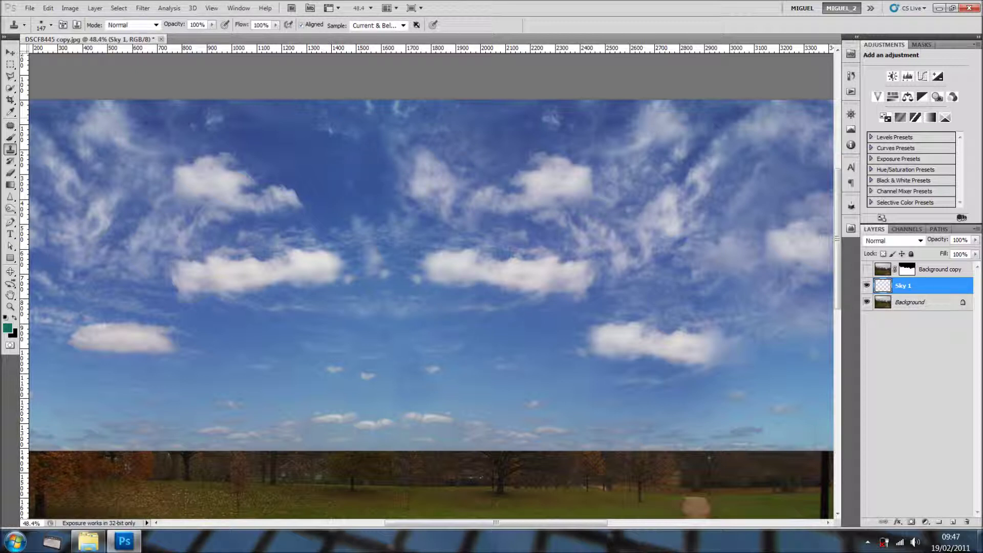
Preview the sky behind the masked Background copy, and leave only the Sky 1 layer visible.
{"action": "scroll", "coordinate": [425, 289], "scroll_direction": "down", "scroll_amount": 1}
{"action": "scroll", "coordinate": [455, 289], "scroll_direction": "down", "scroll_amount": 1}
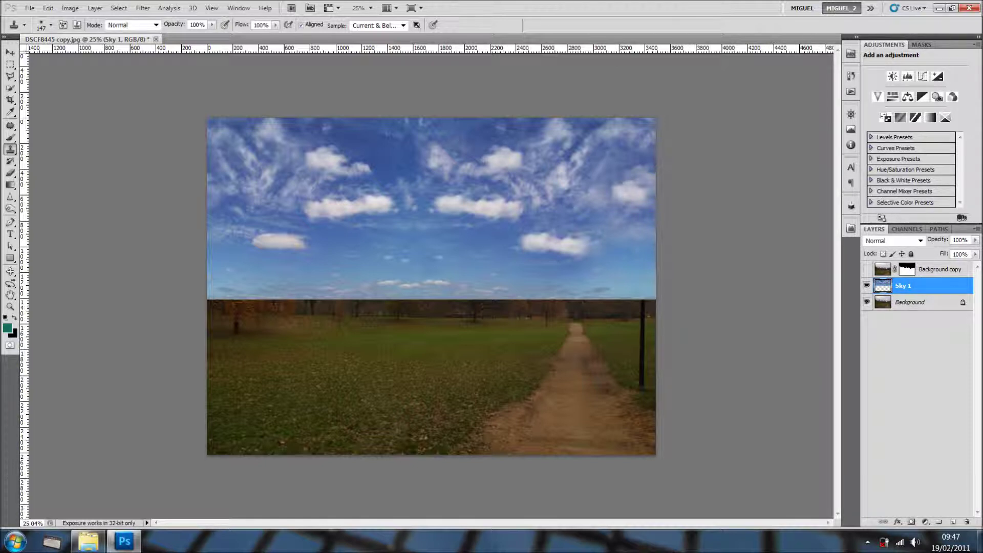
{"action": "left_click", "coordinate": [866, 269]}
{"action": "left_click", "coordinate": [865, 302]}
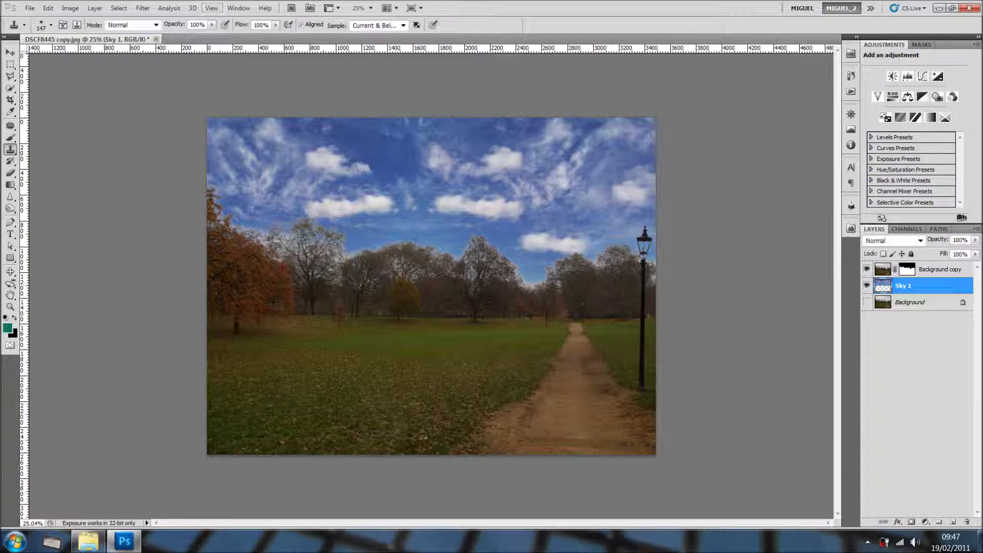
{"action": "left_click", "coordinate": [866, 268]}
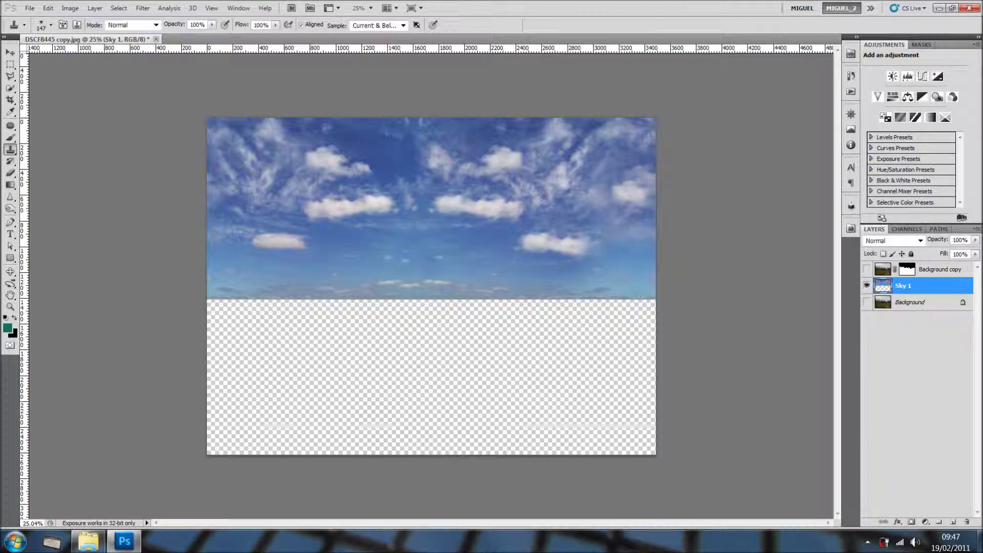
{"action": "left_click", "coordinate": [48, 8]}
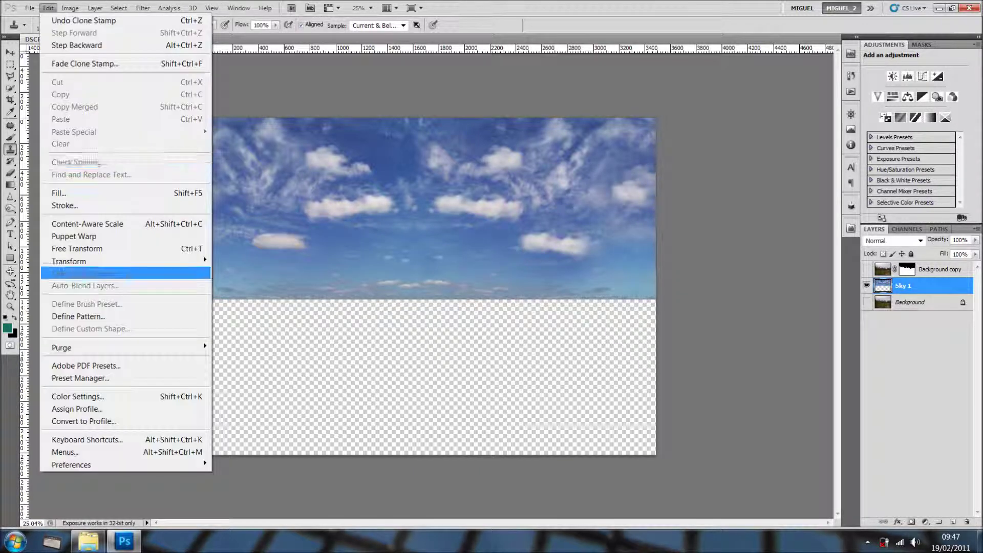
{"action": "left_click", "coordinate": [79, 315]}
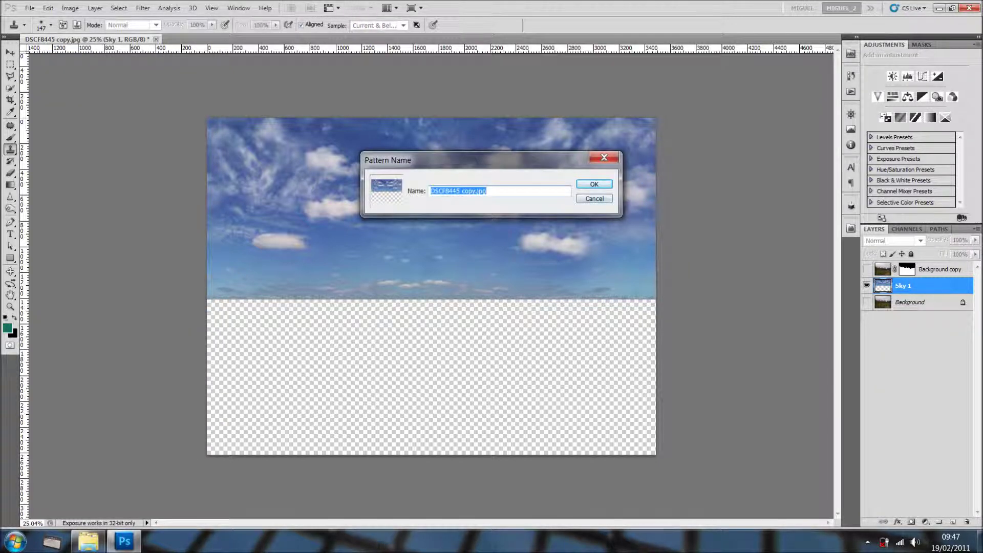
{"action": "key", "text": "Return"}
Select only the rectangular sky area, define it as a pattern named Pattern 10, and deselect.
{"action": "key", "text": "m"}
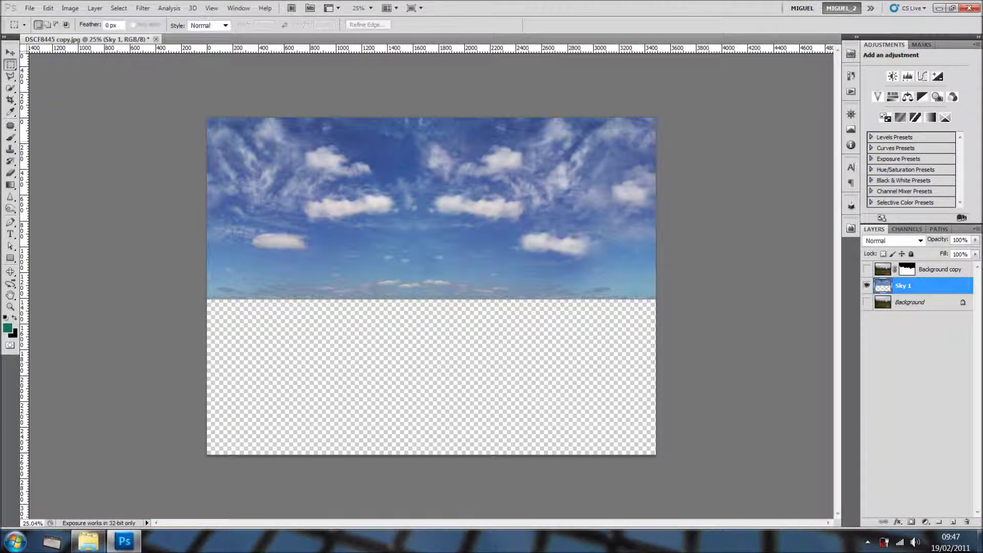
{"action": "left_click_drag", "start_coordinate": [207, 117], "coordinate": [655, 299]}
{"action": "left_click", "coordinate": [48, 8]}
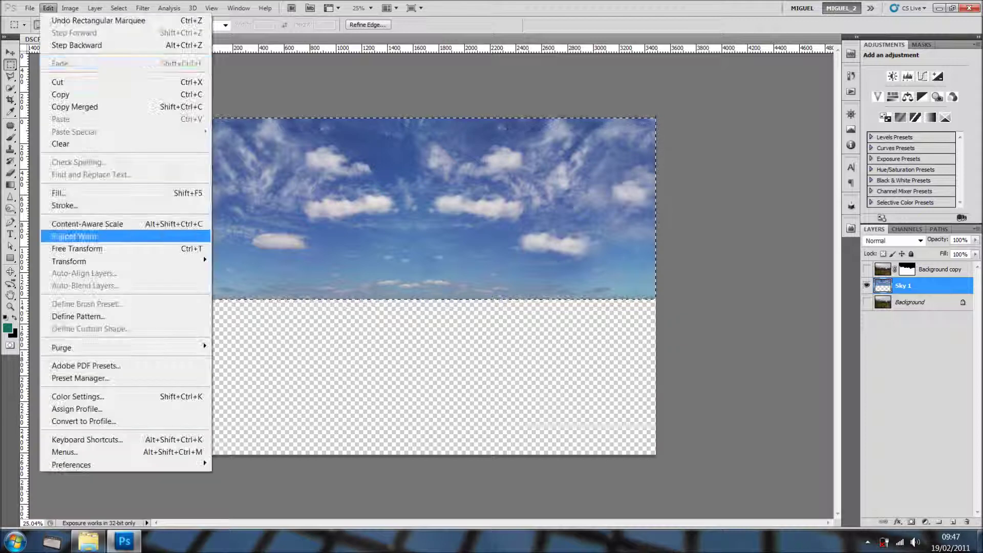
{"action": "key", "text": "Down"}
{"action": "key", "text": "Down"}
{"action": "key", "text": "Return"}
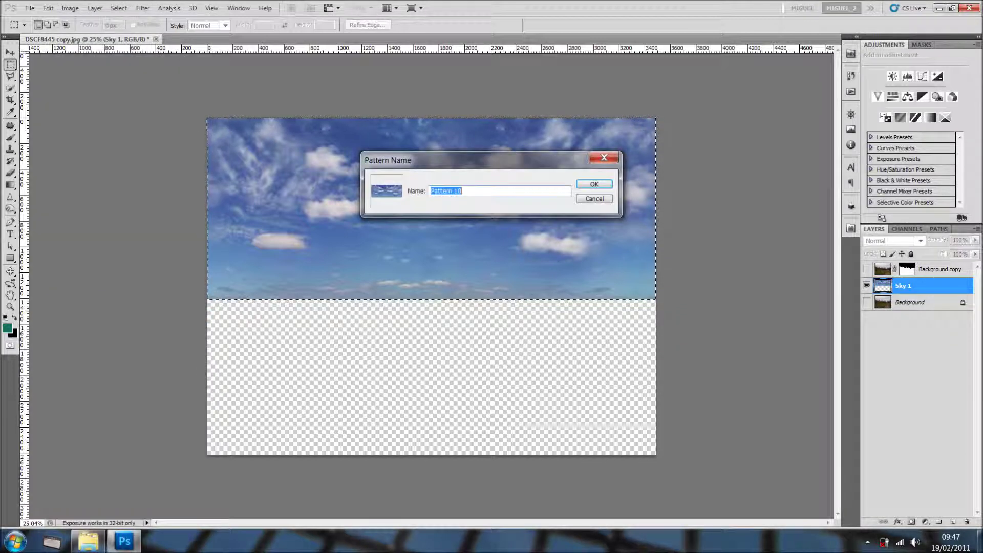
{"action": "key", "text": "Return"}
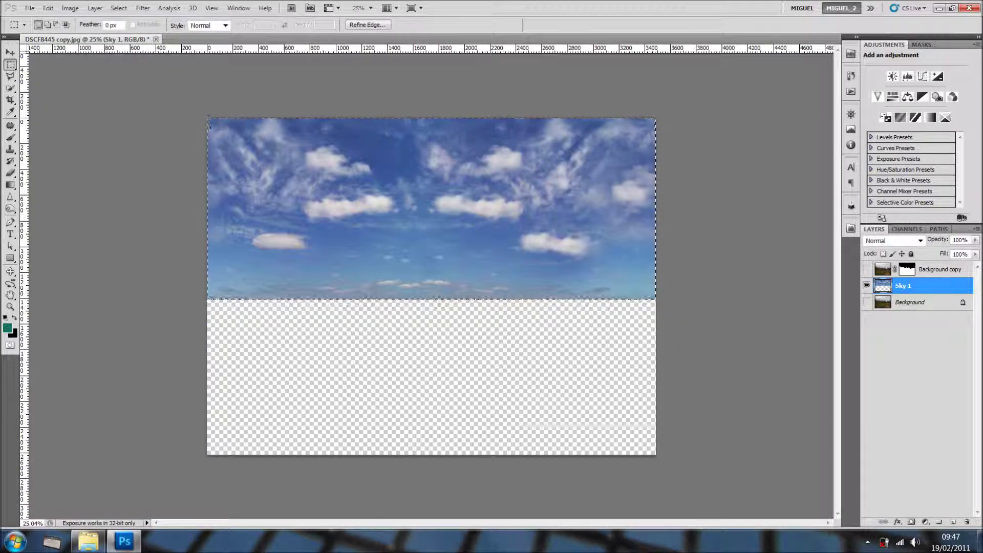
{"action": "key", "text": "ctrl+d"}
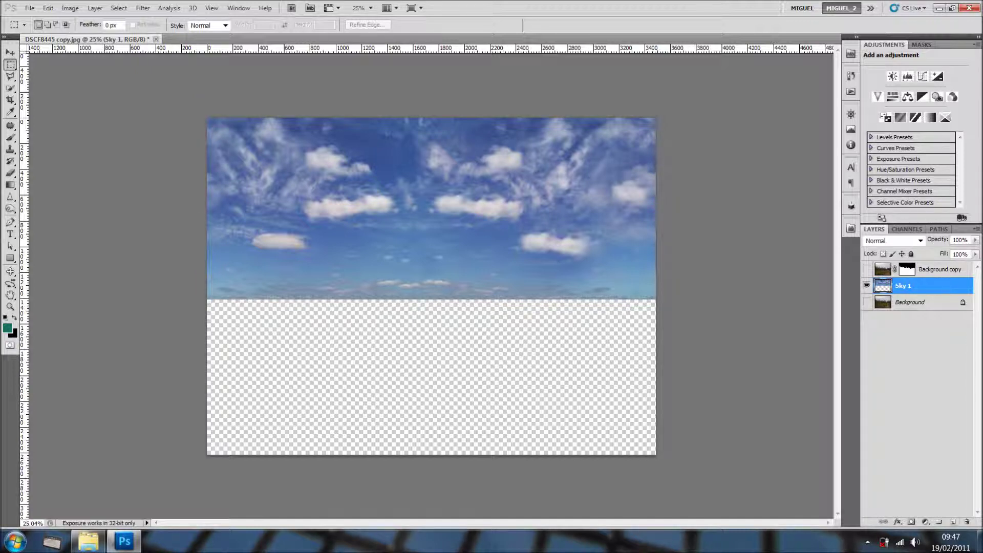
Add a new layer above Sky 1 and fill it with 50% Gray.
{"action": "key", "text": "ctrl+shift+alt+n"}
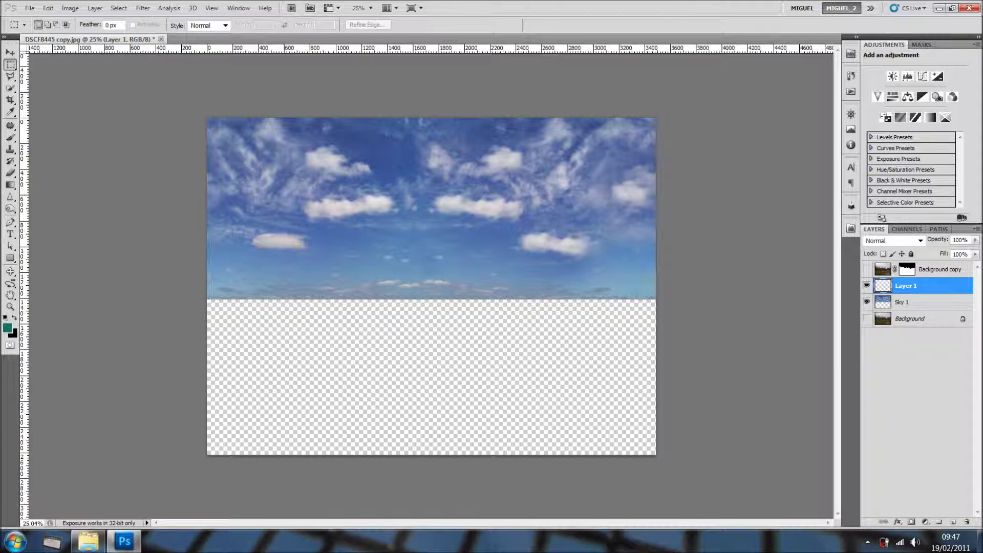
{"action": "key", "text": "i"}
{"action": "key", "text": "shift+F5"}
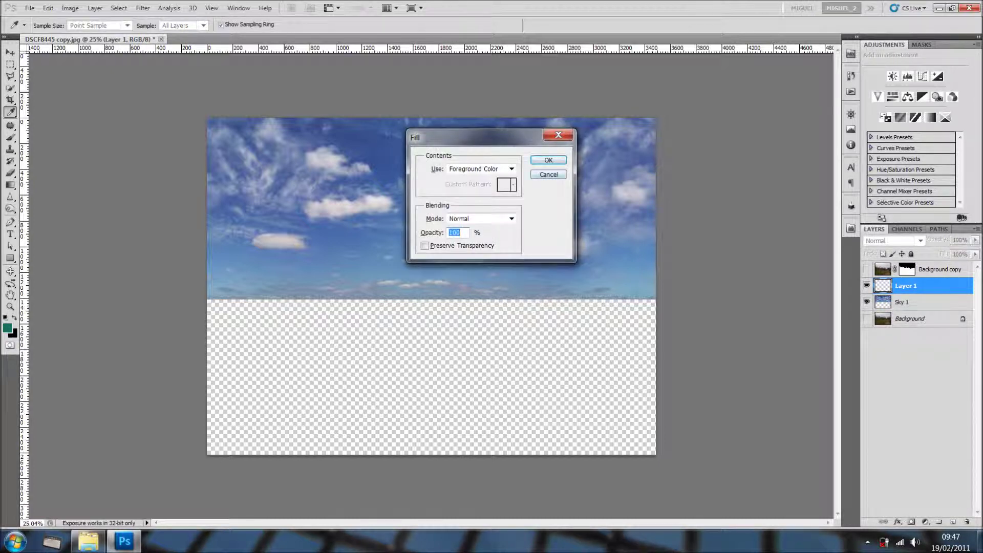
{"action": "left_click", "coordinate": [511, 169]}
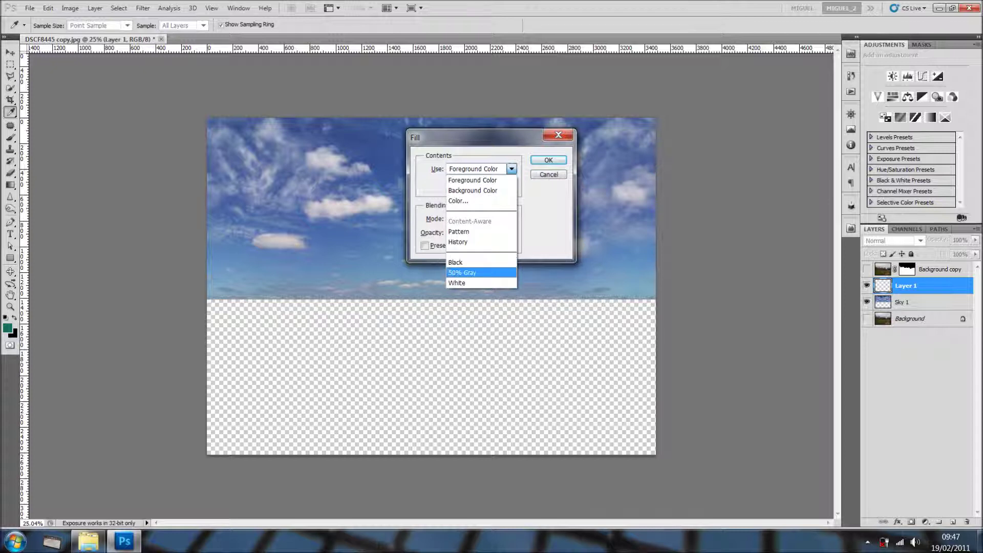
{"action": "key", "text": "Return"}
{"action": "key", "text": "Return"}
{"action": "key", "text": "m"}
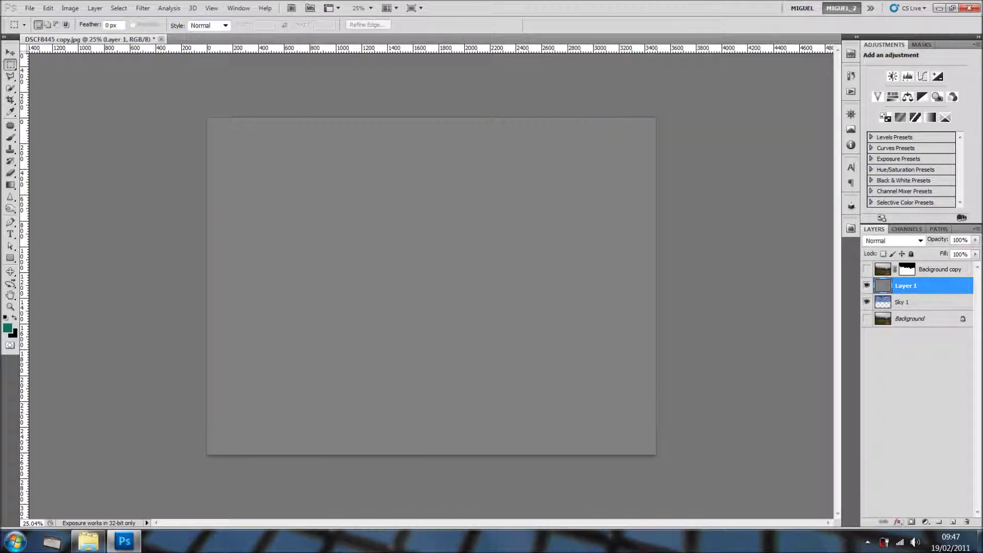
Add a Pattern Overlay style to the gray layer using the sky pattern, Pattern 10.
{"action": "left_click", "coordinate": [897, 522]}
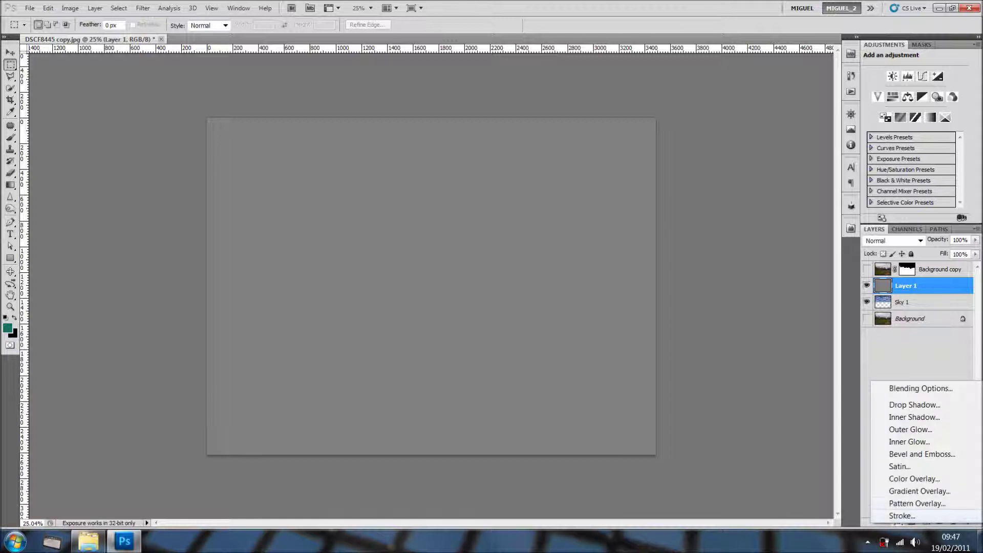
{"action": "left_click", "coordinate": [917, 503]}
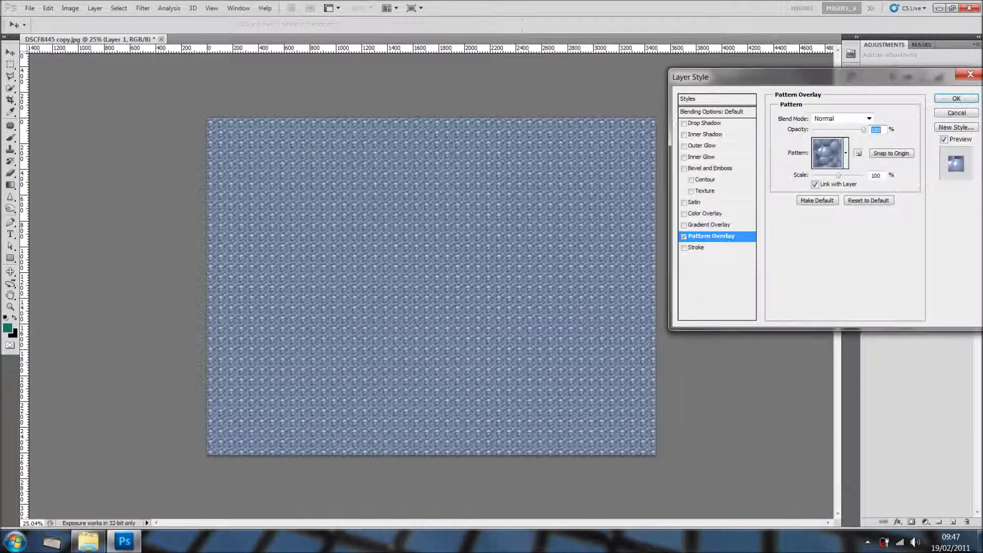
{"action": "left_click", "coordinate": [846, 153]}
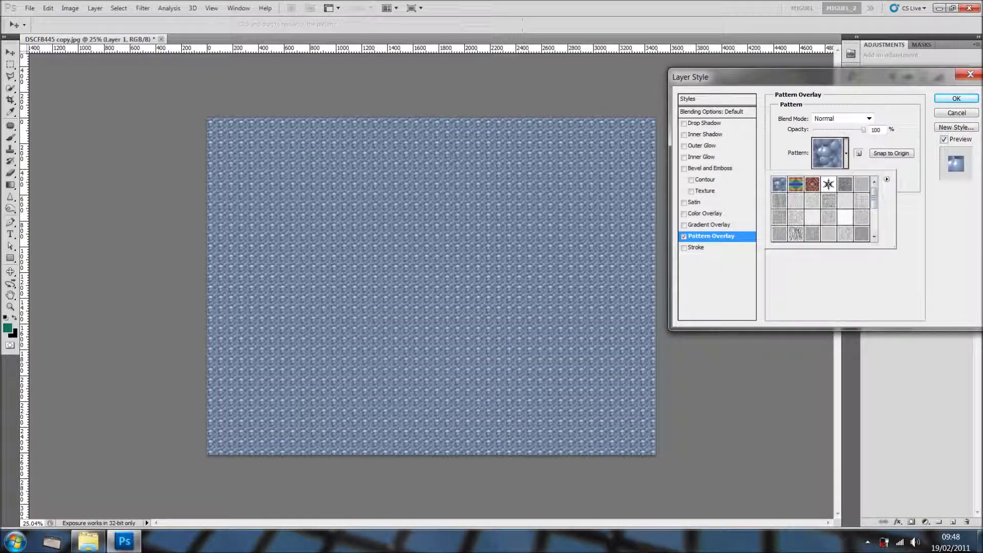
{"action": "left_click_drag", "start_coordinate": [874, 199], "coordinate": [874, 221]}
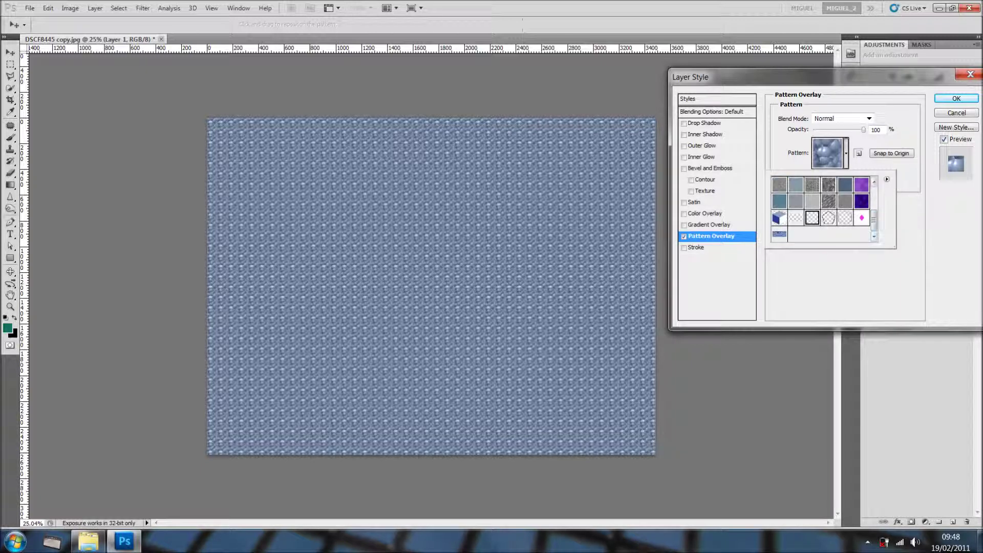
{"action": "left_click", "coordinate": [779, 234]}
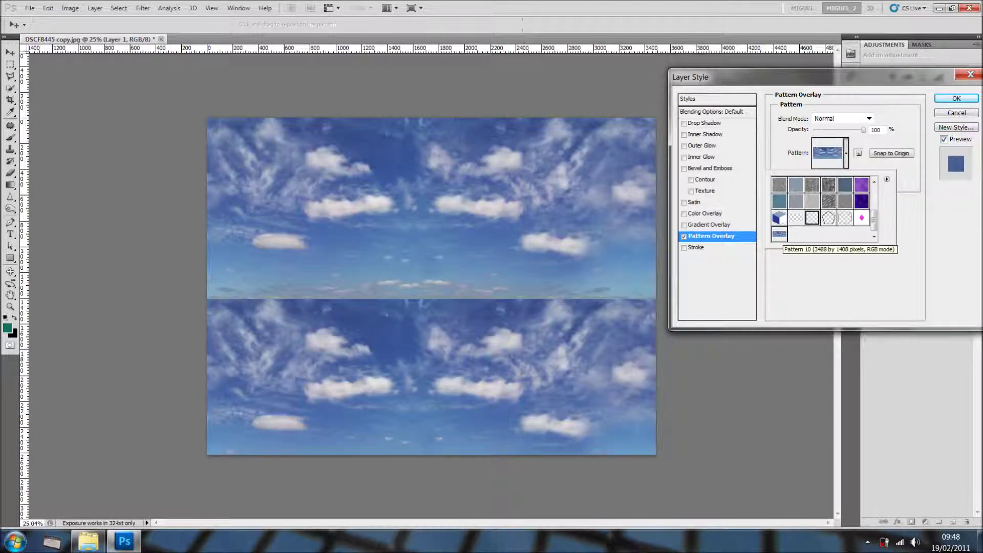
{"action": "left_click", "coordinate": [947, 190]}
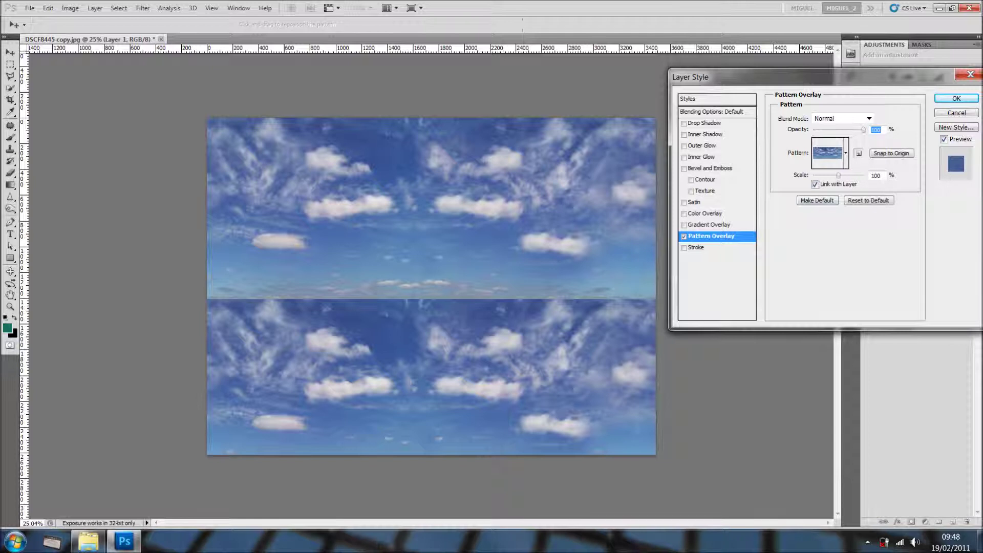
Scale the sky pattern in the gray layer's Pattern Overlay to 239% and apply the style.
{"action": "left_click_drag", "start_coordinate": [838, 176], "coordinate": [842, 176]}
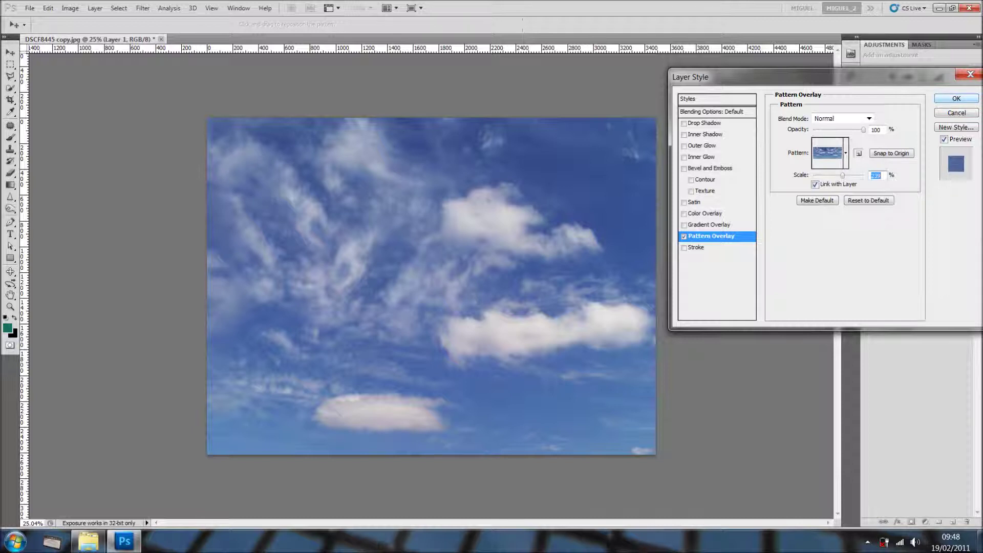
{"action": "left_click", "coordinate": [956, 98]}
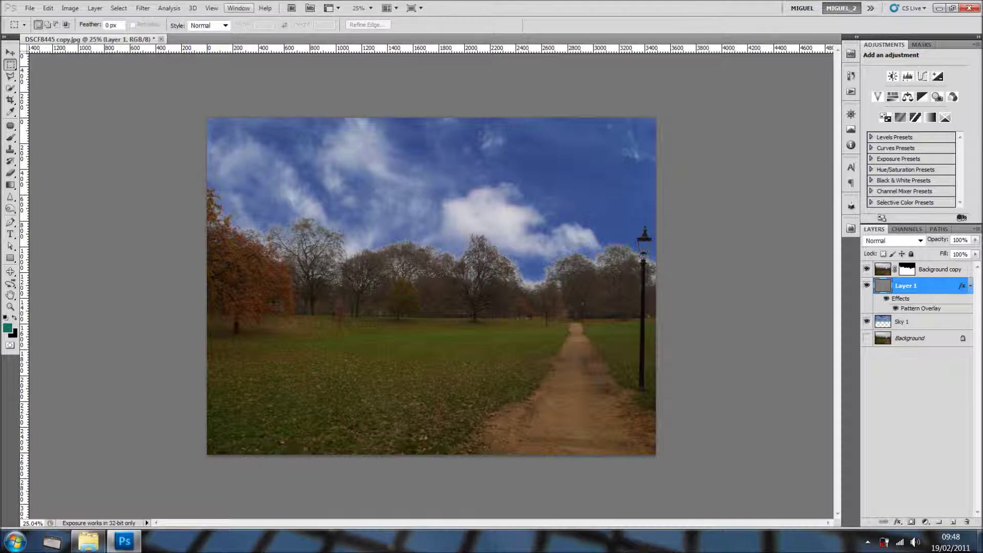
Show the animation timeline with less height and add a starting Style keyframe to Layer 1 at 0:00:00:00.
{"action": "left_click", "coordinate": [238, 8]}
{"action": "left_click", "coordinate": [262, 103]}
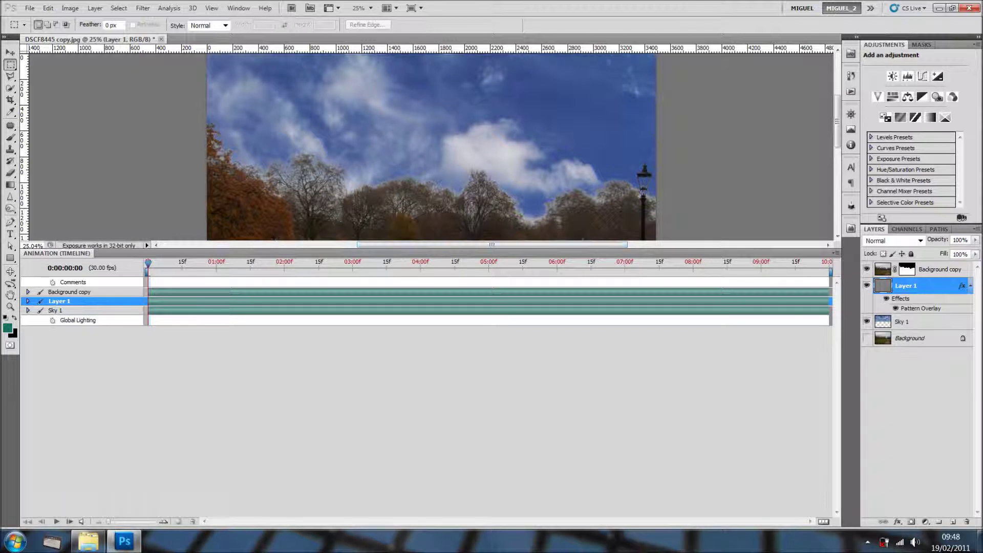
{"action": "left_click_drag", "start_coordinate": [430, 248], "coordinate": [430, 348]}
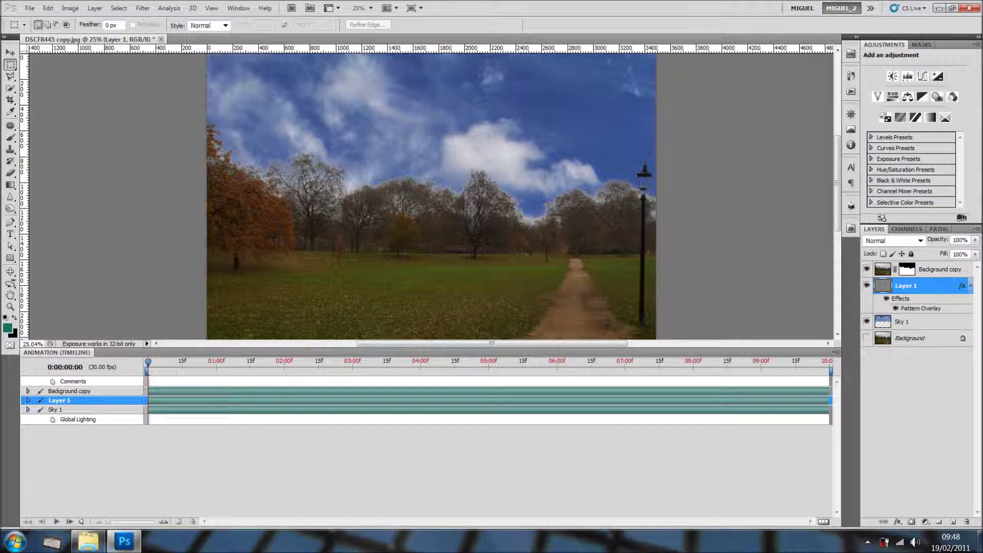
{"action": "left_click", "coordinate": [28, 400]}
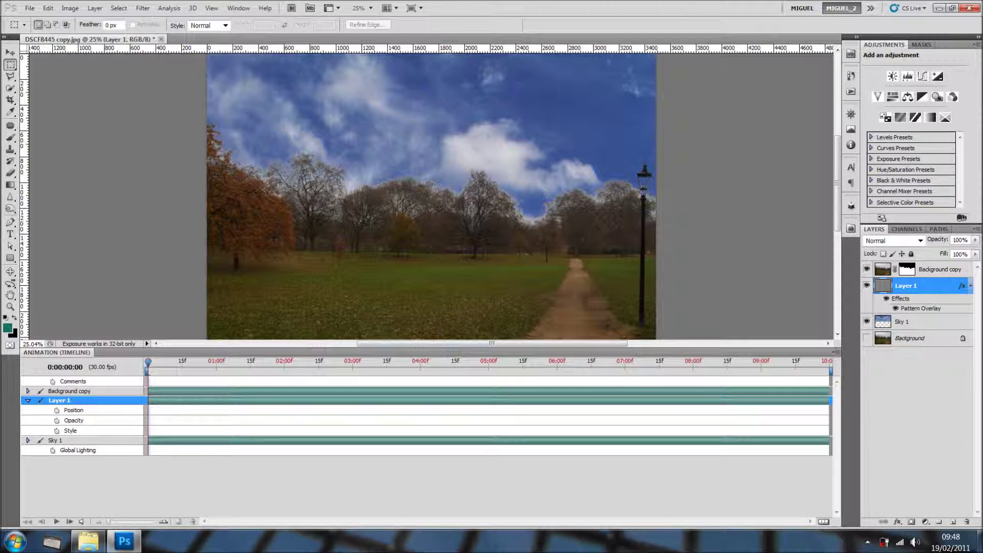
{"action": "left_click", "coordinate": [56, 430]}
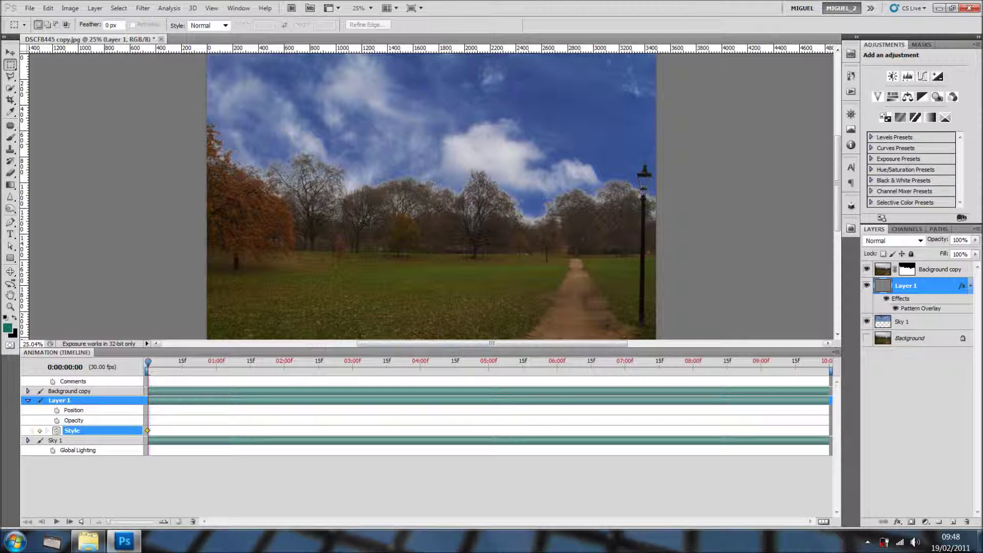
At 0:00:05:04, shift Layer 1's overlay pattern far leftward across the sky and apply it as a second Style keyframe.
{"action": "left_click_drag", "start_coordinate": [148, 361], "coordinate": [498, 362]}
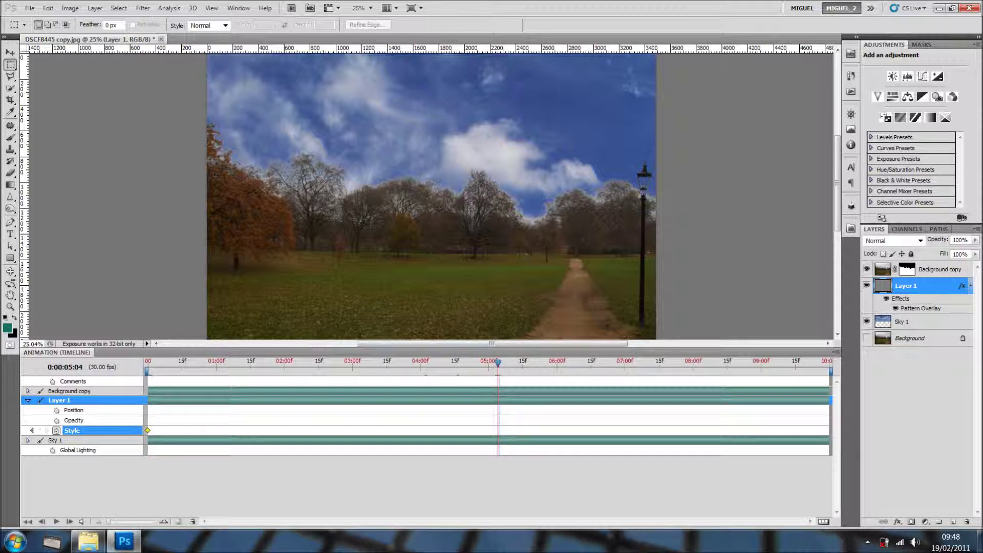
{"action": "double_click", "coordinate": [937, 286]}
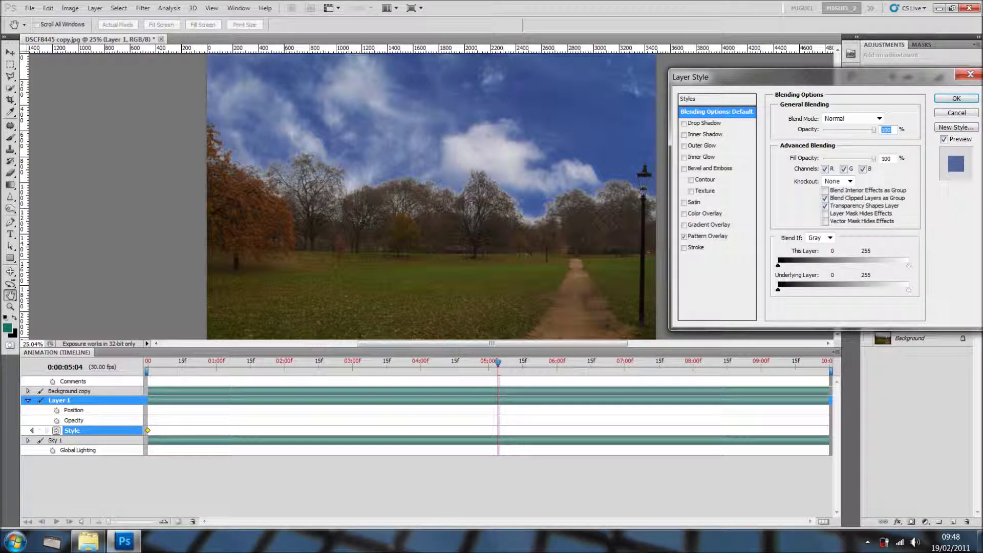
{"action": "left_click", "coordinate": [710, 236]}
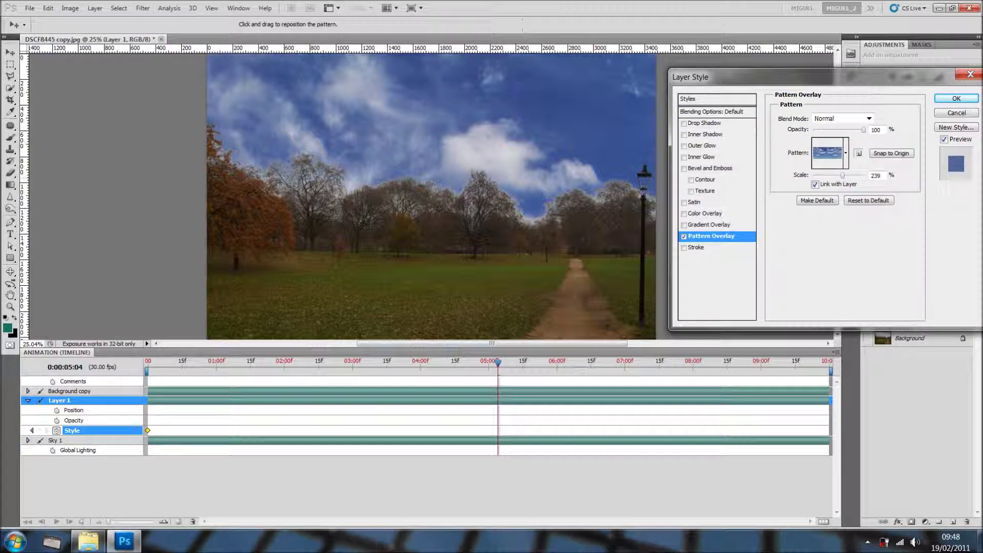
{"action": "left_click_drag", "start_coordinate": [584, 169], "coordinate": [380, 173]}
{"action": "left_click_drag", "start_coordinate": [632, 162], "coordinate": [220, 163]}
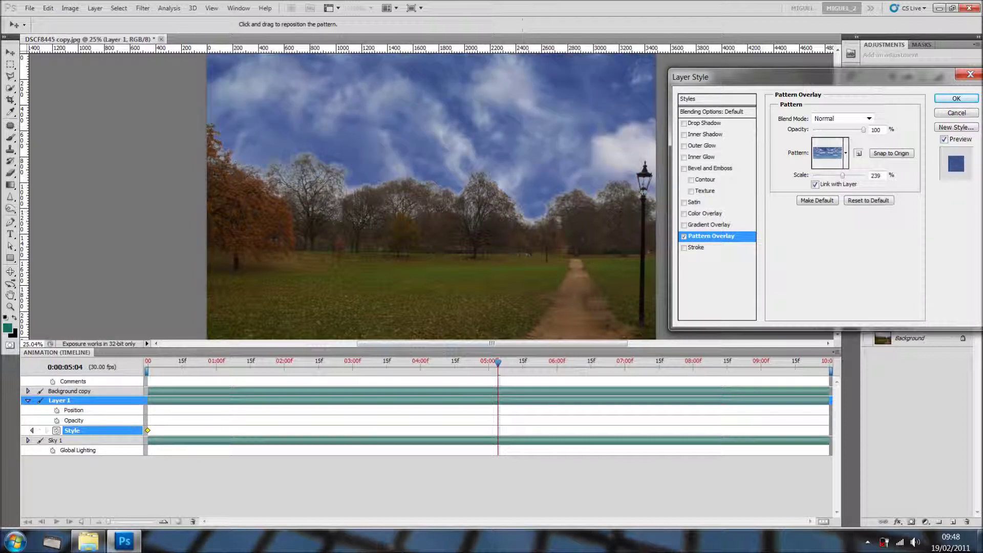
{"action": "left_click_drag", "start_coordinate": [589, 161], "coordinate": [289, 161]}
{"action": "left_click_drag", "start_coordinate": [493, 154], "coordinate": [403, 153]}
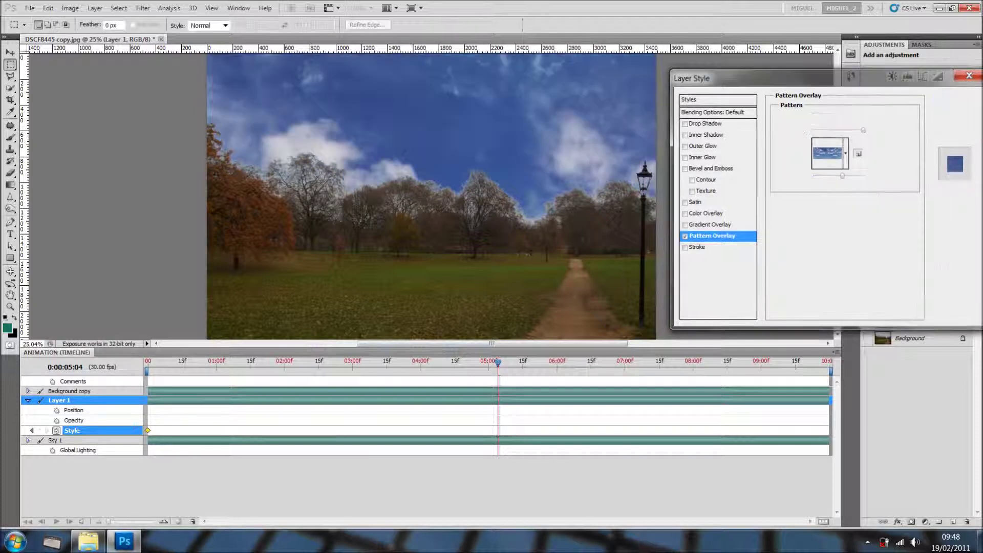
{"action": "key", "text": "Return"}
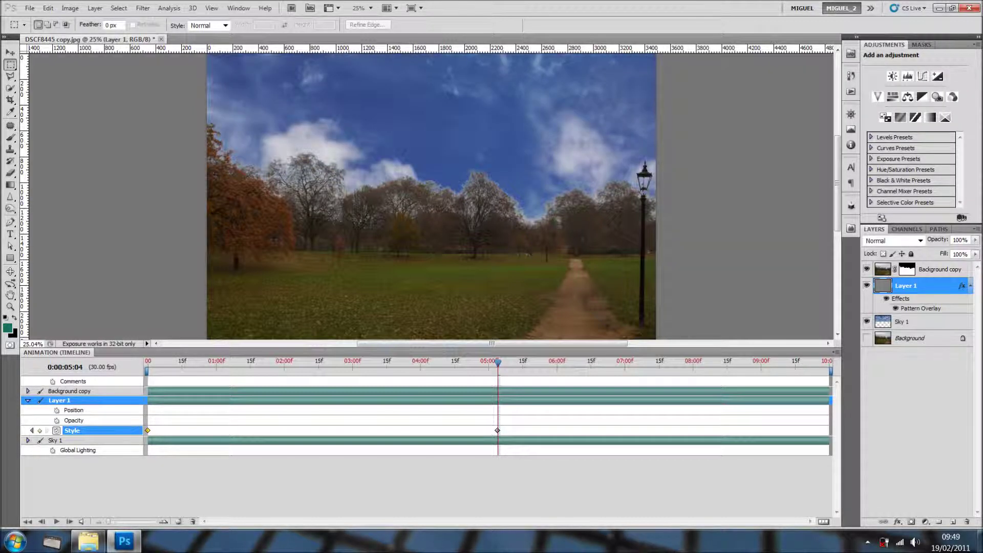
Play the moving-cloud animation from 0:00:00:00 to preview it.
{"action": "left_click_drag", "start_coordinate": [498, 363], "coordinate": [148, 362]}
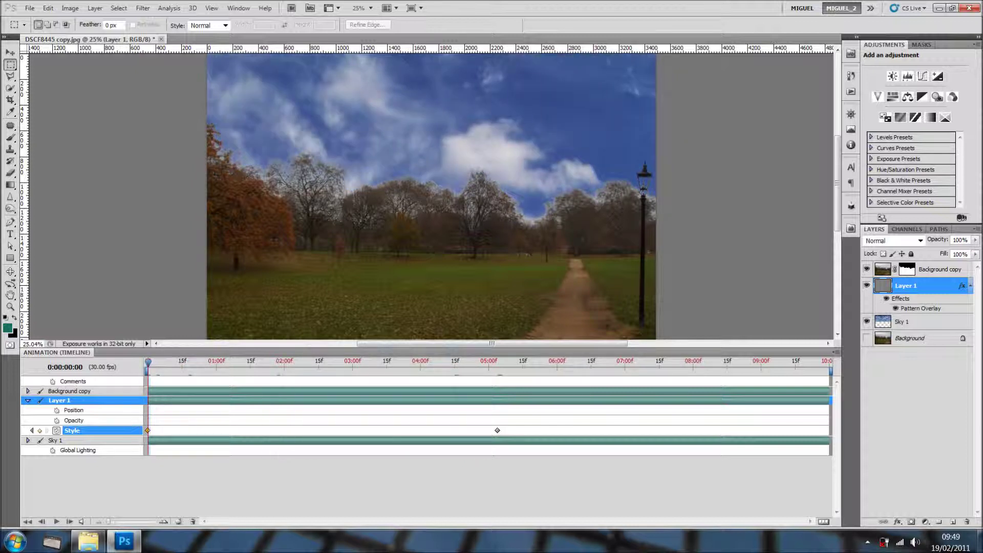
{"action": "key", "text": "space"}
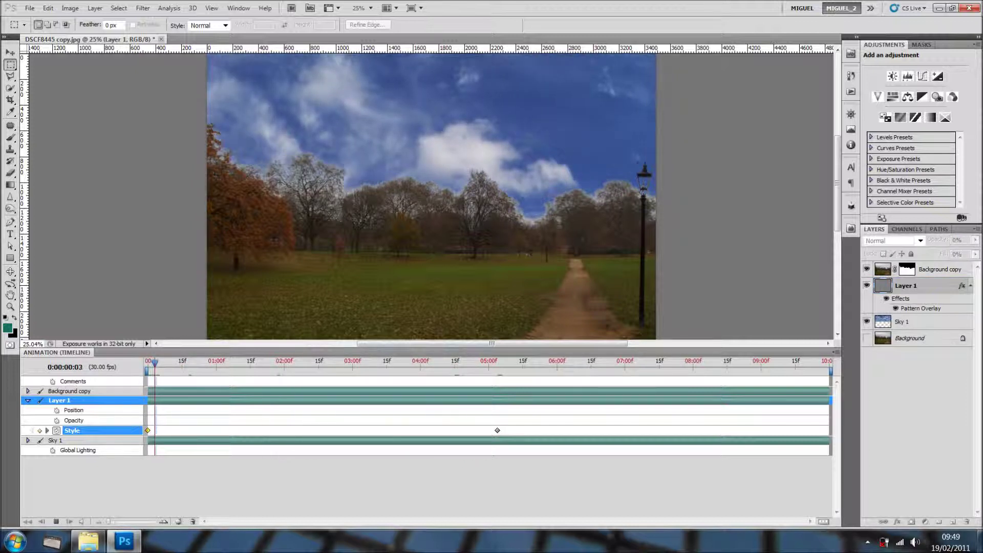